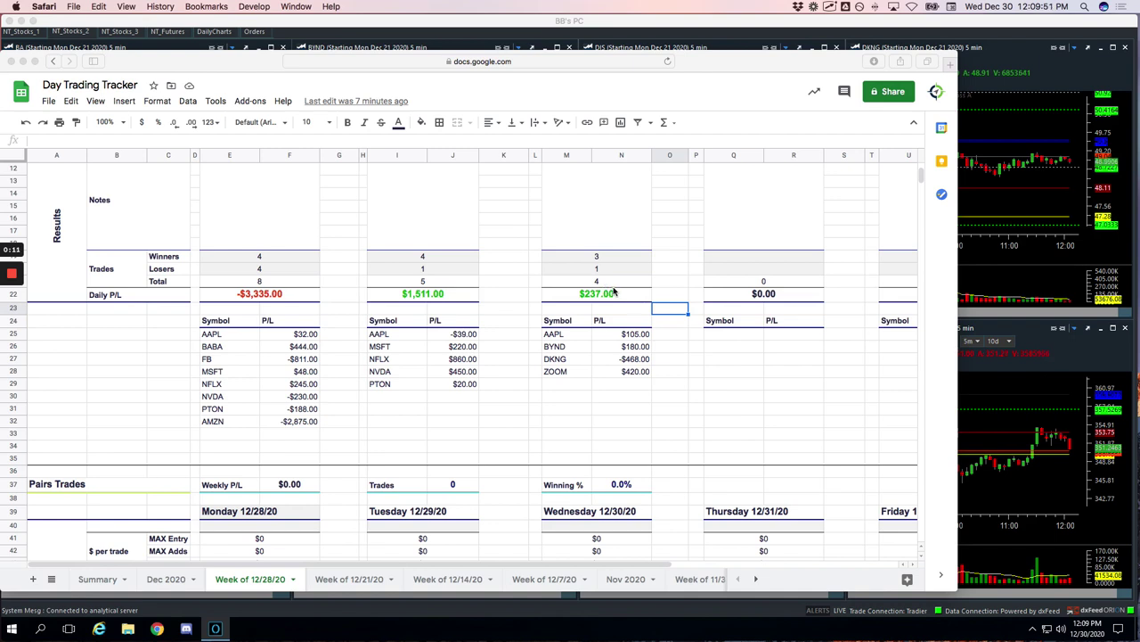
# - Circle and check Wednesday's $237.00 P/L, tick the AAPL and BA losses, then bring the charts forward
pyautogui.moveTo(613, 290)
pyautogui.mouseDown()
pyautogui.moveTo(576, 293)
pyautogui.moveTo(624, 290)
pyautogui.mouseUp()
pyautogui.moveTo(660, 329)
pyautogui.mouseDown()
pyautogui.moveTo(681, 321)
pyautogui.moveTo(661, 363)
pyautogui.moveTo(676, 351)
pyautogui.moveTo(683, 368)
pyautogui.mouseUp()
pyautogui.scroll(-10, 677, 365)
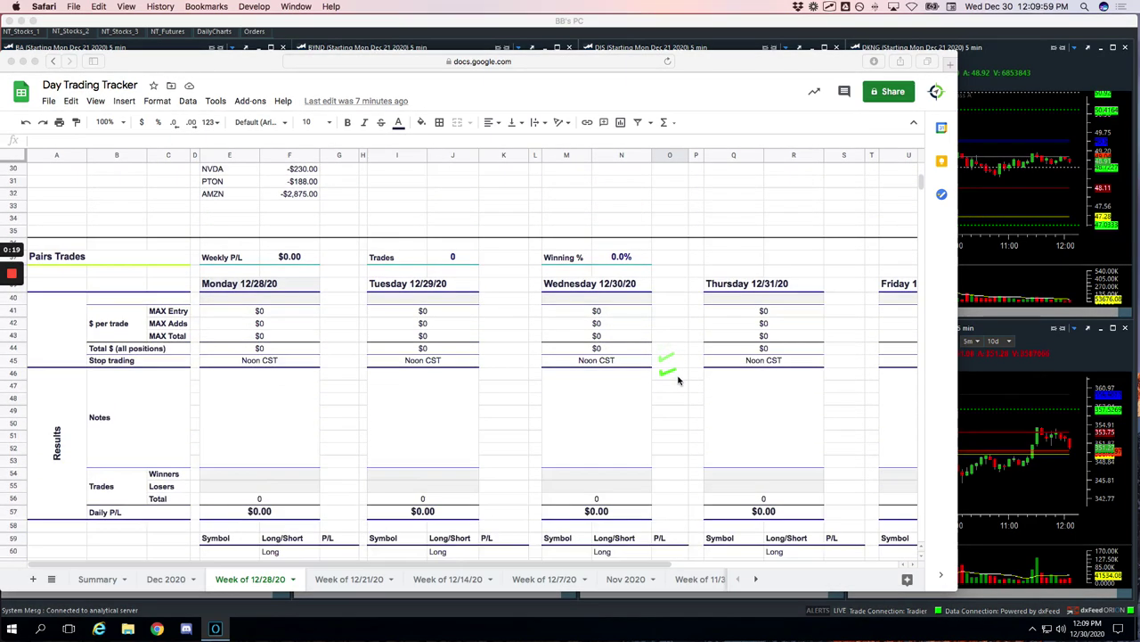
pyautogui.scroll(-15, 668, 362)
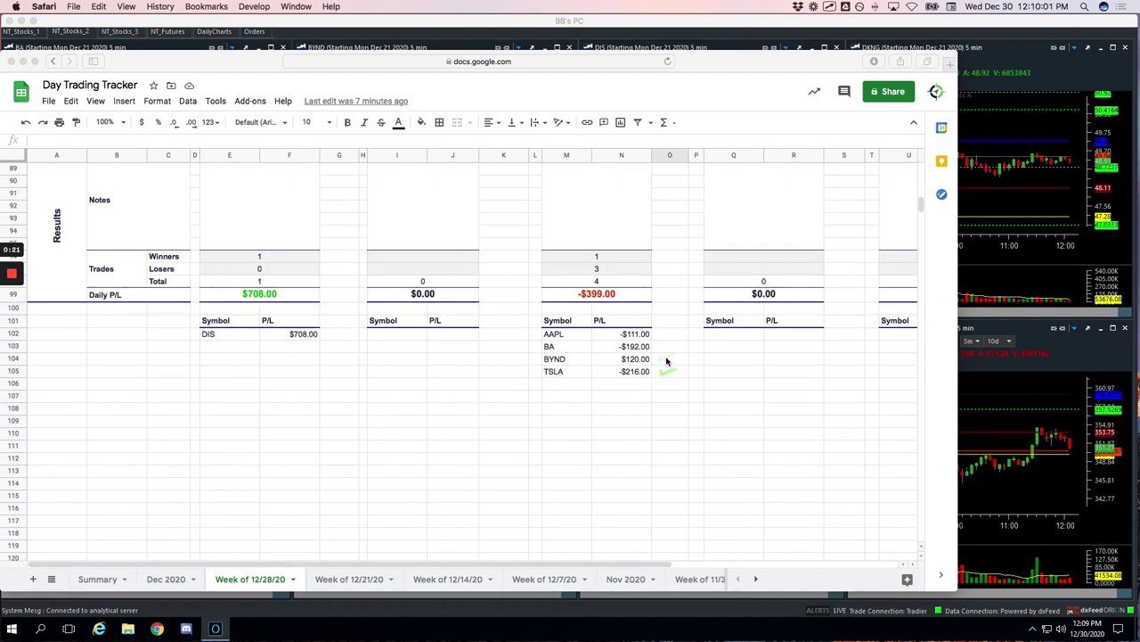
pyautogui.moveTo(658, 335)
pyautogui.mouseDown()
pyautogui.moveTo(673, 328)
pyautogui.moveTo(675, 368)
pyautogui.mouseUp()
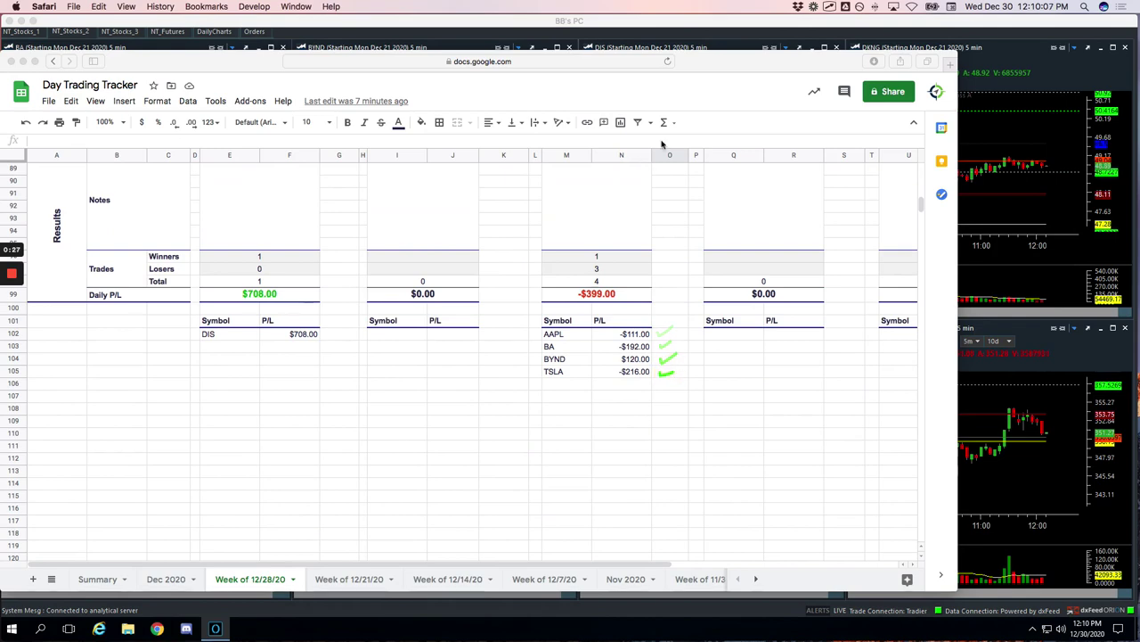
pyautogui.click(502, 46)
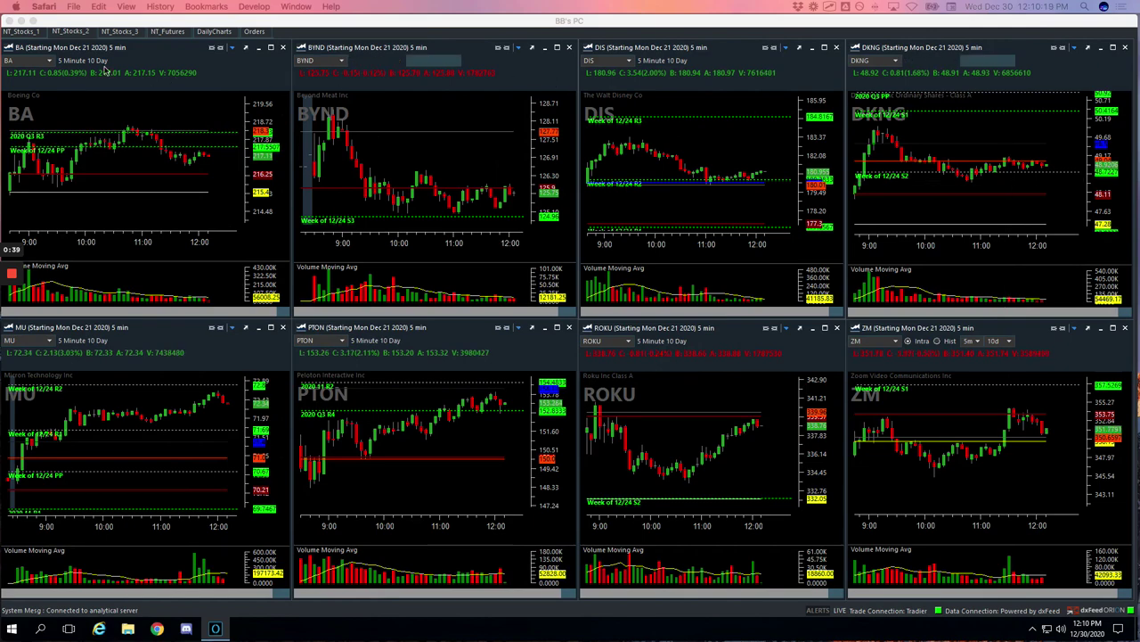
# - Expand the Remote Desktop window to full screen so the eight Orion stock charts fill the display
pyautogui.click(33, 19)
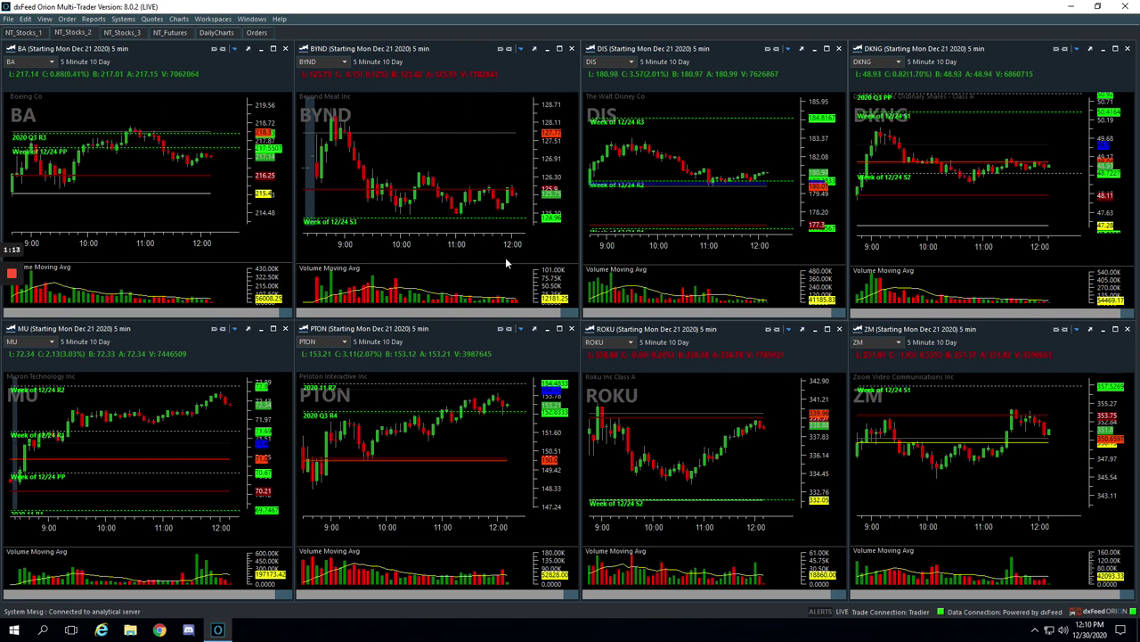
# - On NT_Stocks_1, draw a line up from AAPL's morning low, then return to NT_Stocks_2
pyautogui.click(24, 32)
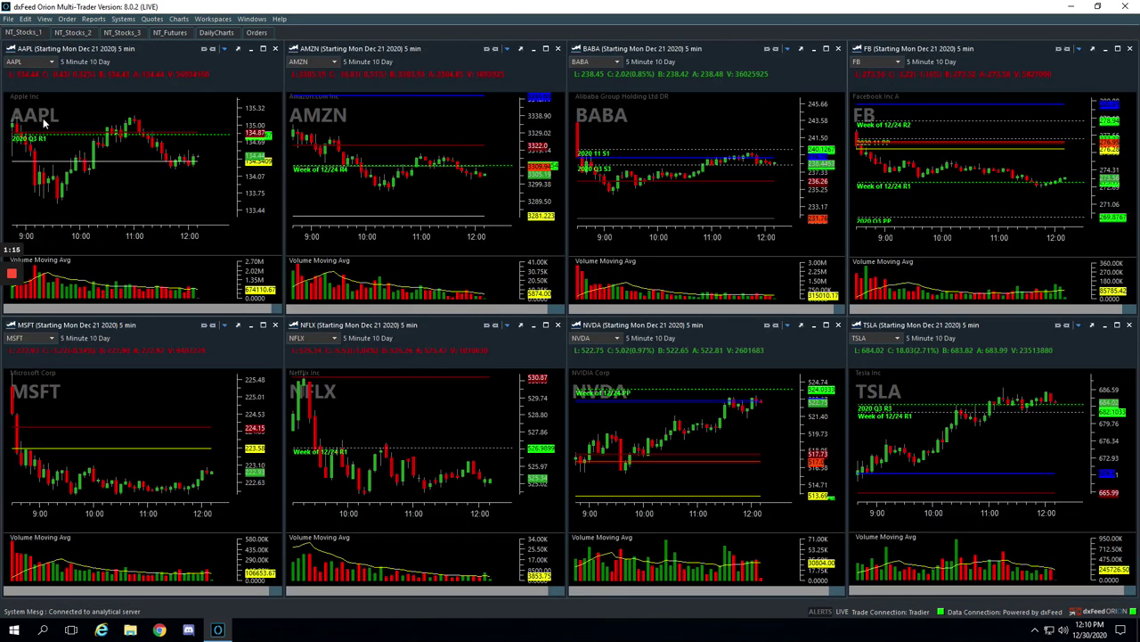
pyautogui.click(94, 101)
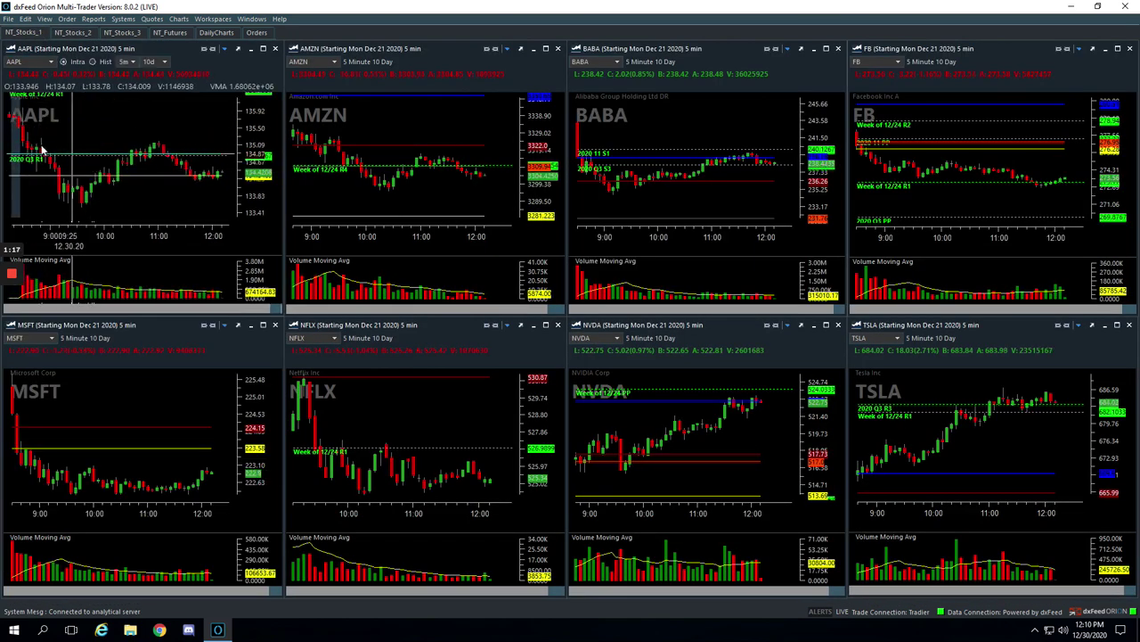
pyautogui.click(55, 195)
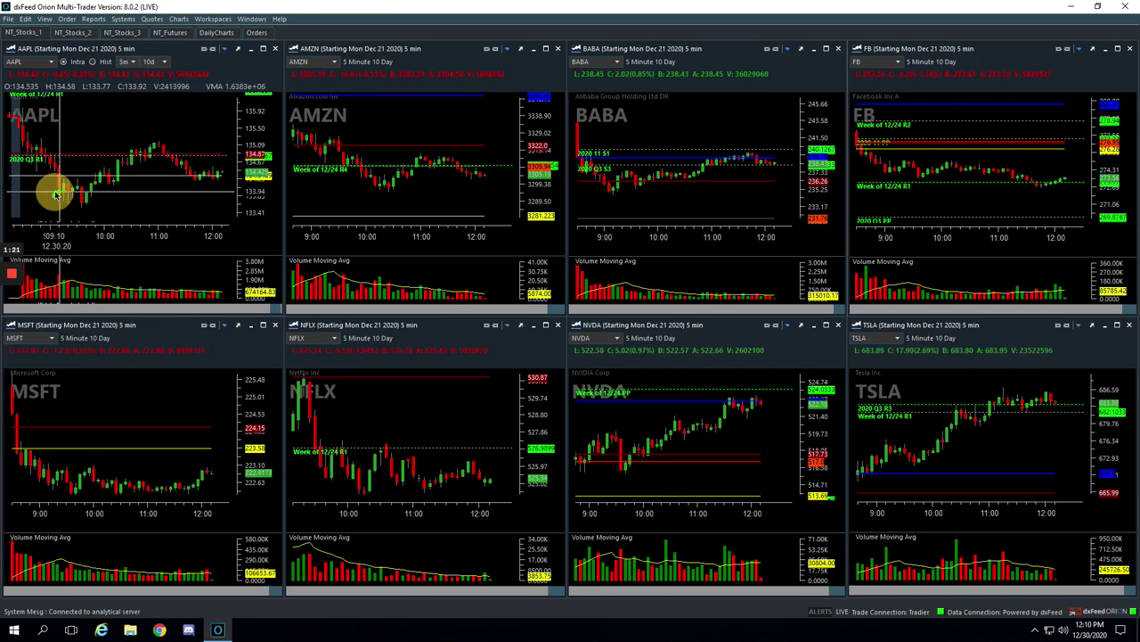
pyautogui.moveTo(59, 197); pyautogui.dragTo(77, 186)
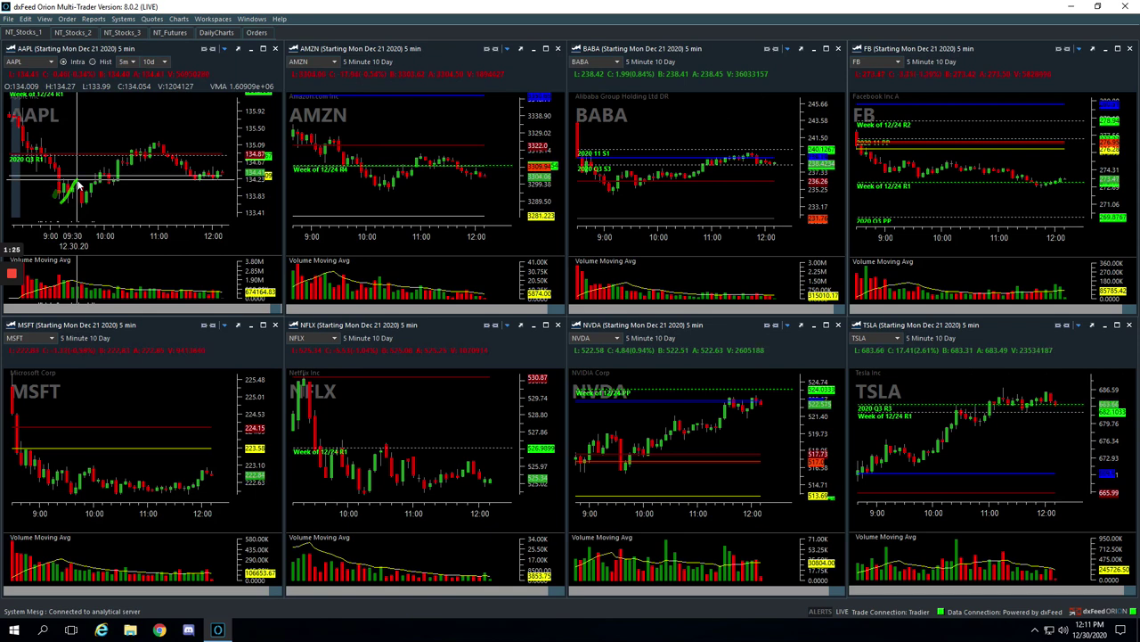
pyautogui.click(71, 34)
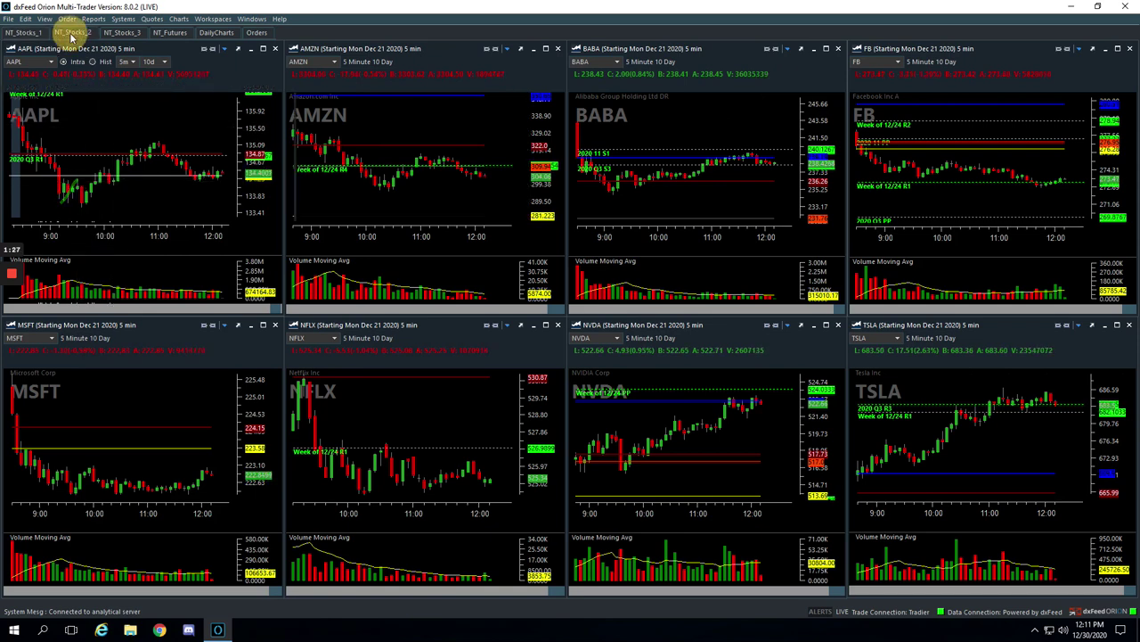
# - Mark BYND's early spike, pan DKNG and ZM back to 8:00 pre-market, and annotate DKNG's rally and volume surge
pyautogui.moveTo(316, 182); pyautogui.dragTo(353, 153)
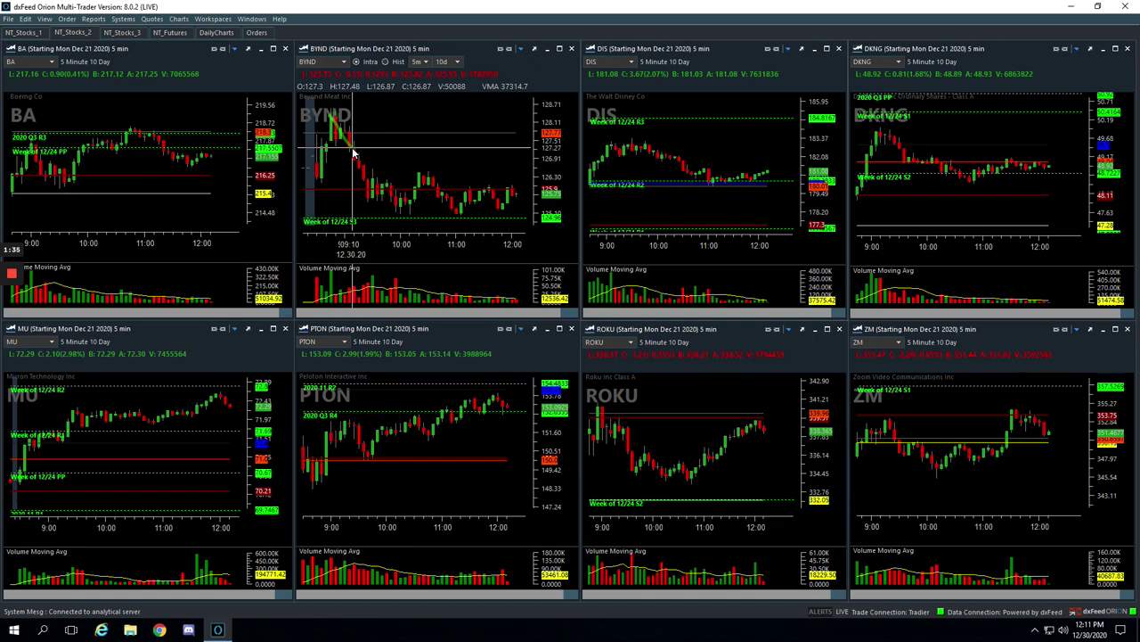
pyautogui.moveTo(960, 140); pyautogui.dragTo(1024, 135)
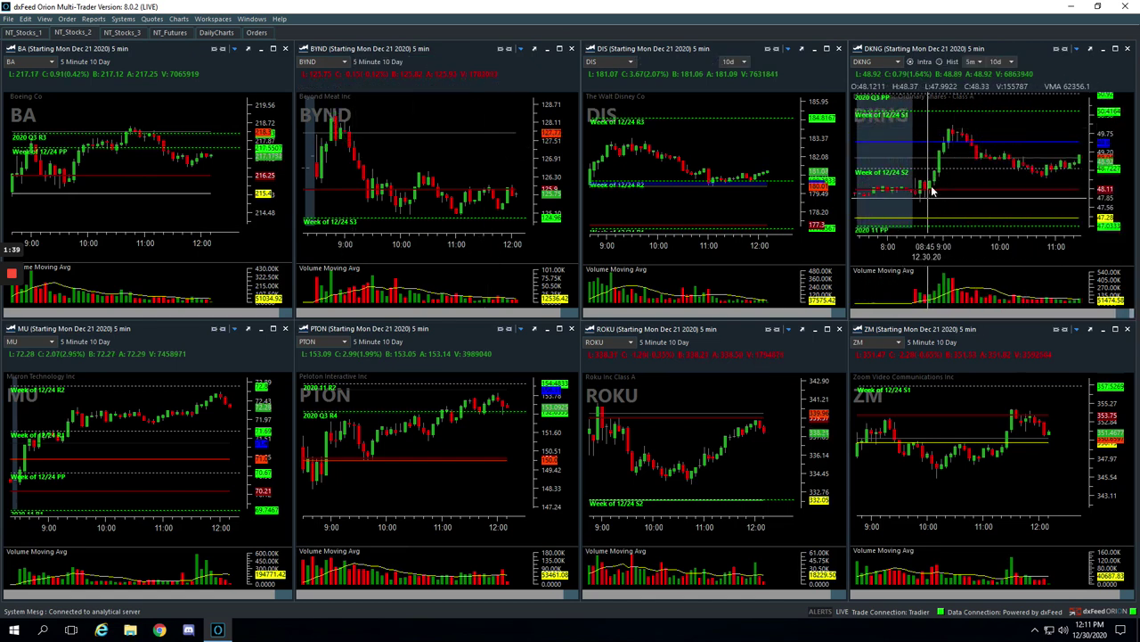
pyautogui.moveTo(927, 191); pyautogui.dragTo(937, 172)
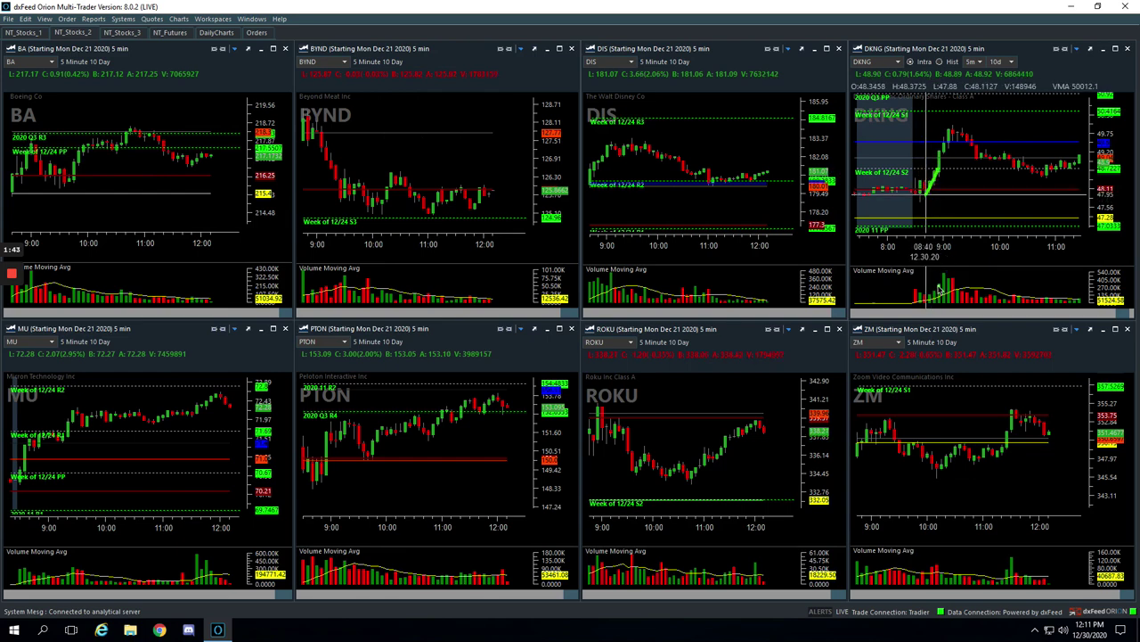
pyautogui.click(939, 285)
pyautogui.click(934, 175)
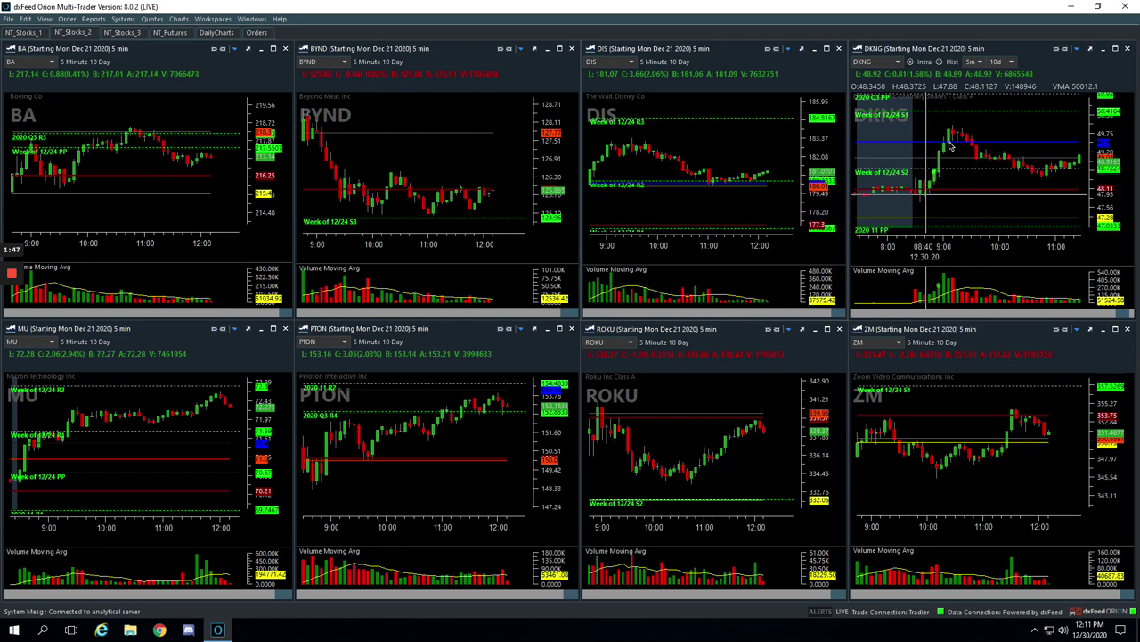
pyautogui.moveTo(950, 134); pyautogui.dragTo(976, 150)
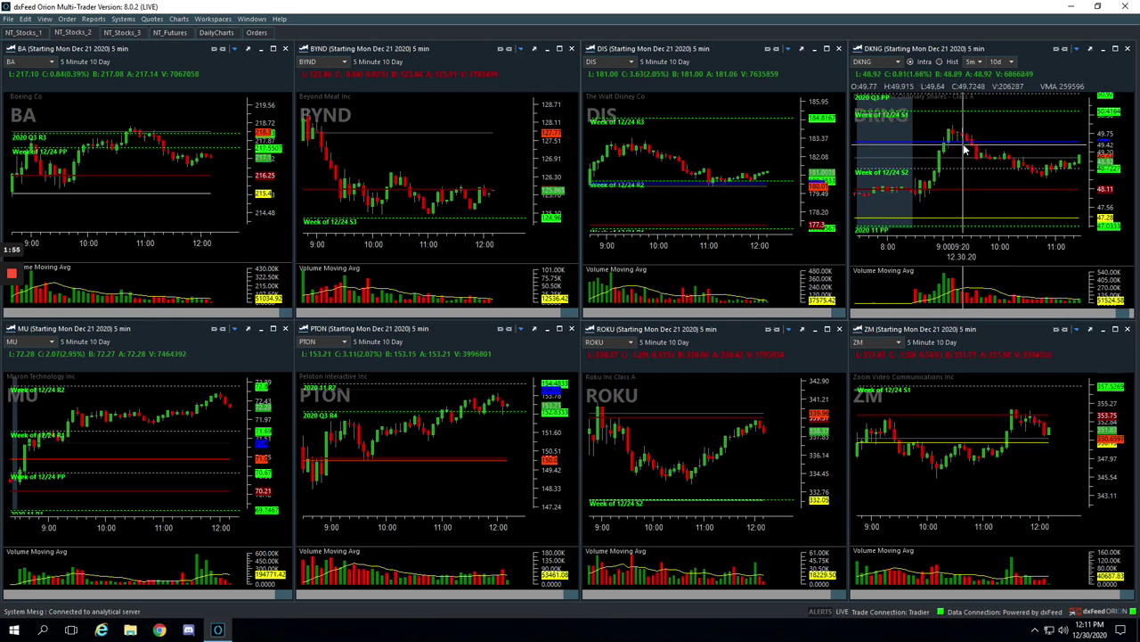
pyautogui.moveTo(937, 395)
pyautogui.mouseDown()
pyautogui.moveTo(999, 399)
pyautogui.moveTo(1011, 462)
pyautogui.moveTo(947, 500)
pyautogui.moveTo(932, 416)
pyautogui.moveTo(908, 418)
pyautogui.moveTo(921, 460)
pyautogui.moveTo(931, 445)
pyautogui.moveTo(955, 444)
pyautogui.moveTo(1002, 478)
pyautogui.mouseUp()
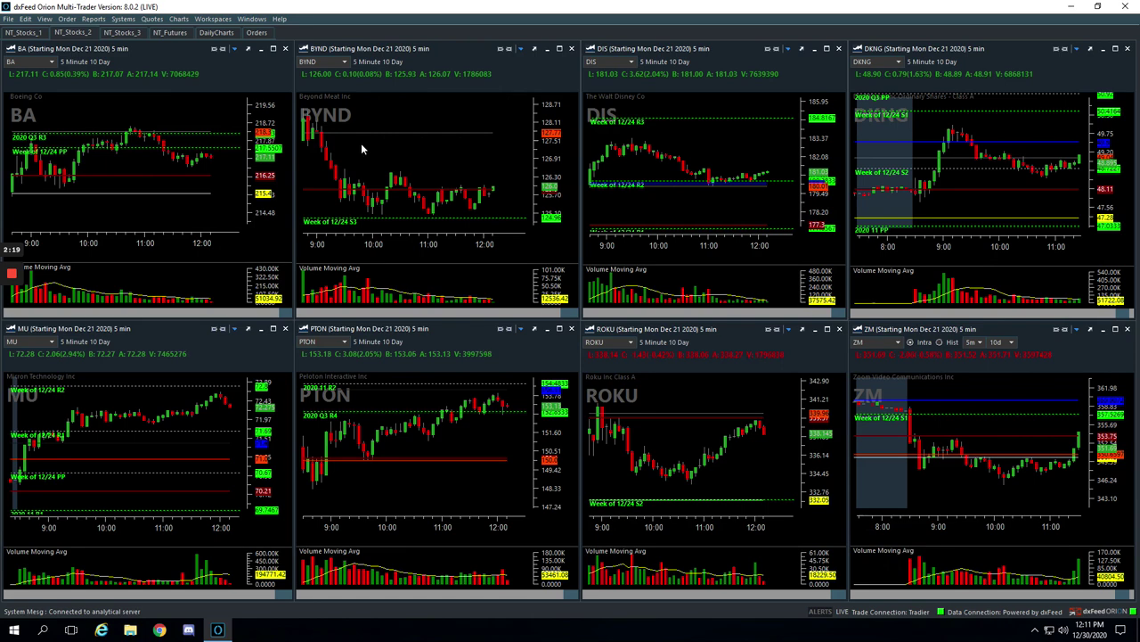
# - On NT_Stocks_1, pan AAPL back to 8:00 pre-market and mark its 09:55 V-shaped bounce
pyautogui.click(25, 32)
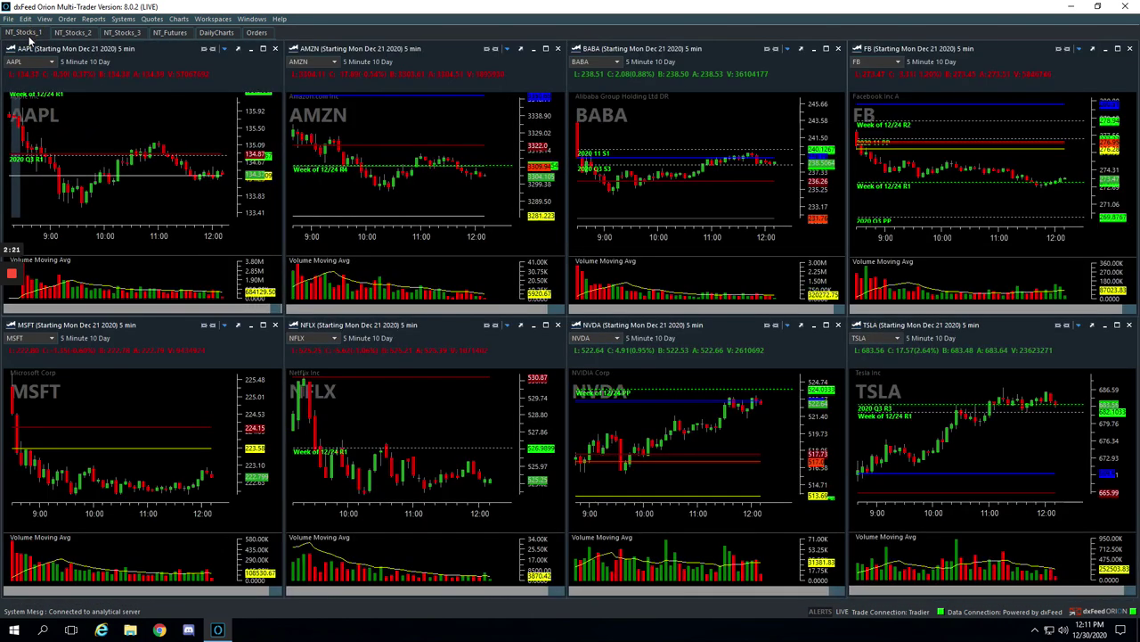
pyautogui.moveTo(107, 117); pyautogui.dragTo(160, 116)
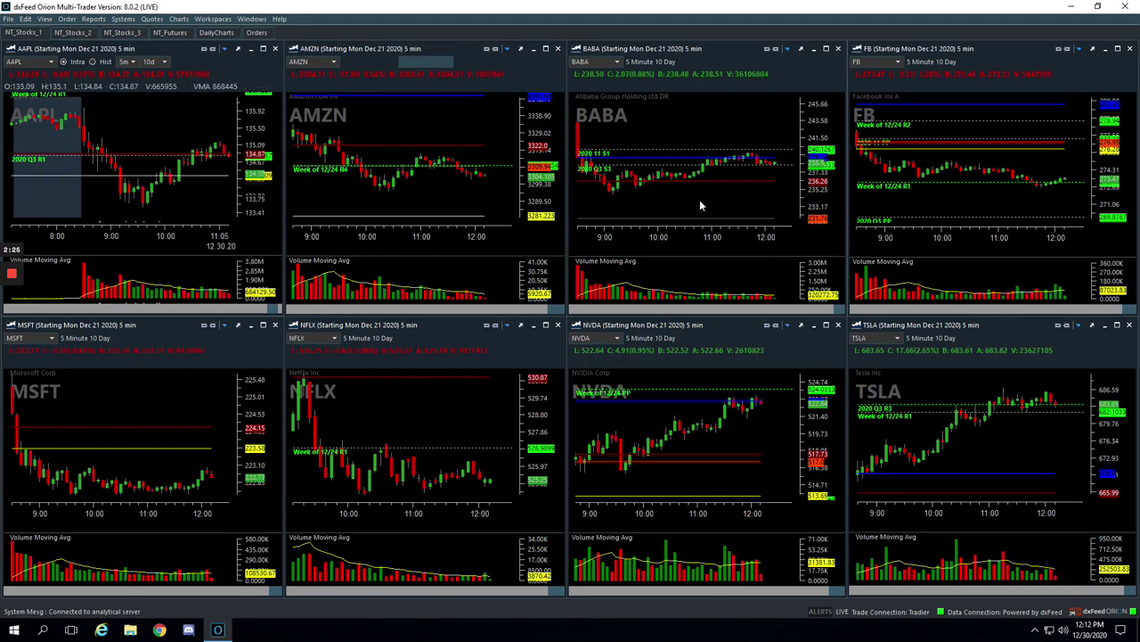
pyautogui.click(163, 174)
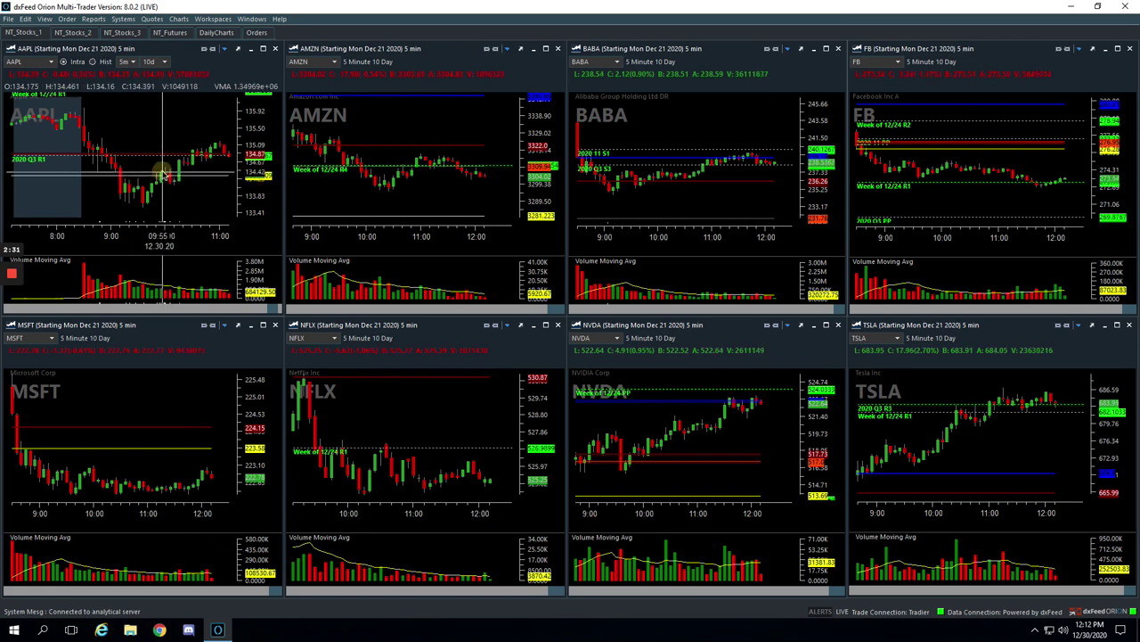
pyautogui.moveTo(163, 174)
pyautogui.mouseDown()
pyautogui.moveTo(171, 182)
pyautogui.moveTo(181, 162)
pyautogui.mouseUp()
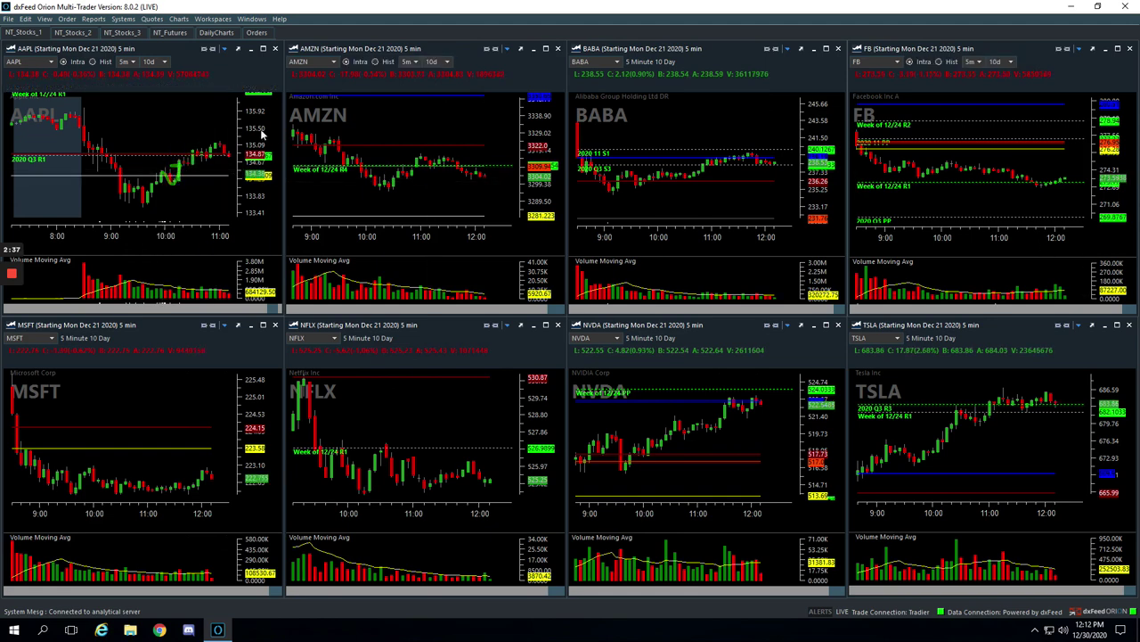
# - Back on NT_Stocks_2, trace BA's morning rise after the open
pyautogui.click(72, 33)
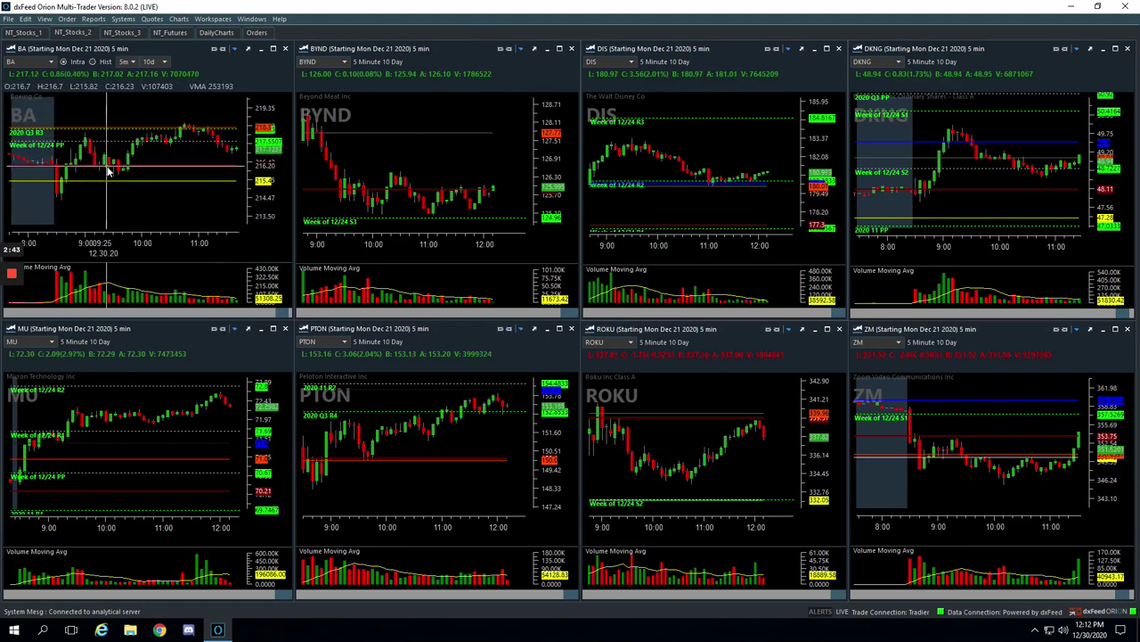
pyautogui.moveTo(105, 167)
pyautogui.mouseDown()
pyautogui.moveTo(124, 166)
pyautogui.moveTo(141, 138)
pyautogui.moveTo(169, 140)
pyautogui.mouseUp()
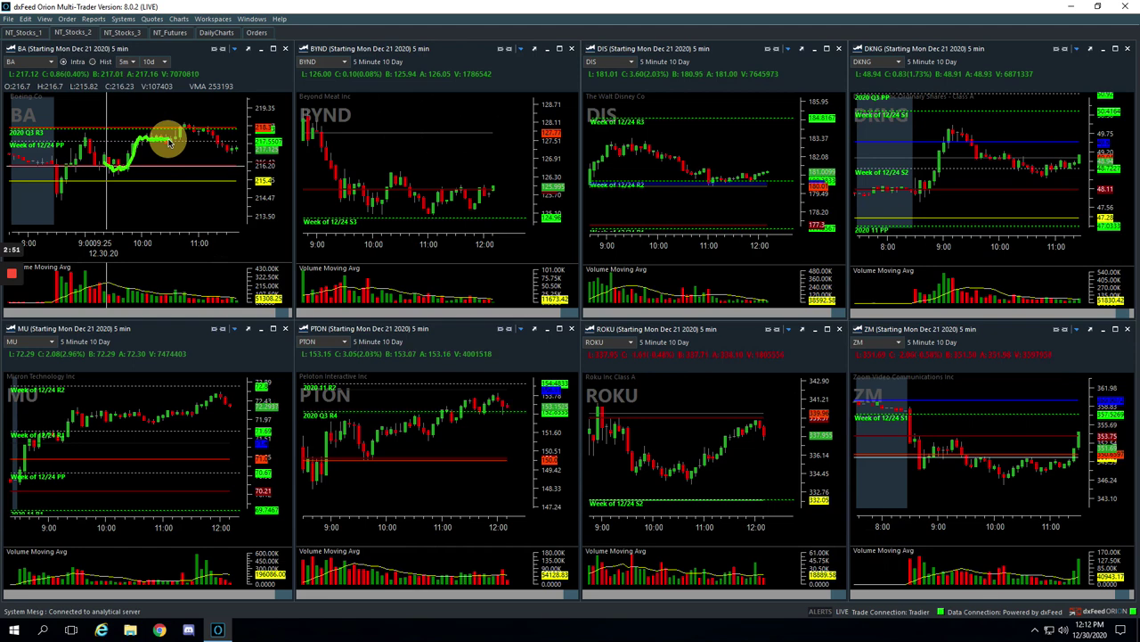
pyautogui.moveTo(169, 141)
pyautogui.mouseDown()
pyautogui.moveTo(185, 125)
pyautogui.moveTo(234, 151)
pyautogui.mouseUp()
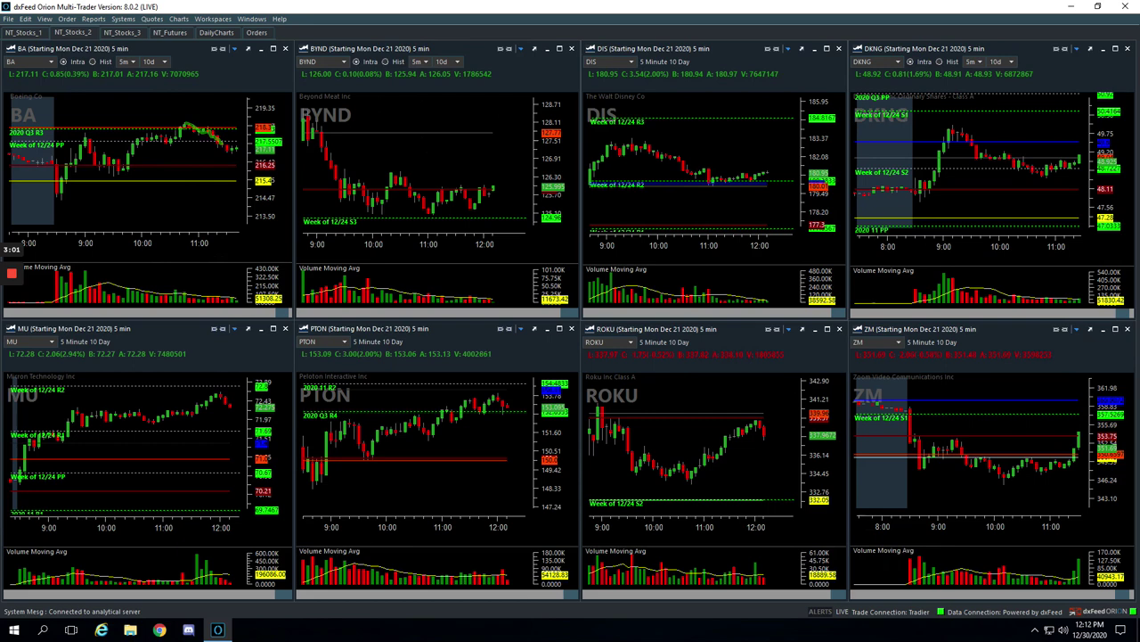
# - Pan BYND back to its pre-9:00 candles and mark its price move
pyautogui.moveTo(395, 148)
pyautogui.mouseDown()
pyautogui.moveTo(434, 143)
pyautogui.moveTo(412, 166)
pyautogui.moveTo(333, 184)
pyautogui.moveTo(339, 143)
pyautogui.moveTo(364, 140)
pyautogui.moveTo(372, 185)
pyautogui.moveTo(399, 189)
pyautogui.moveTo(418, 212)
pyautogui.moveTo(423, 201)
pyautogui.mouseUp()
pyautogui.moveTo(405, 272); pyautogui.dragTo(409, 280)
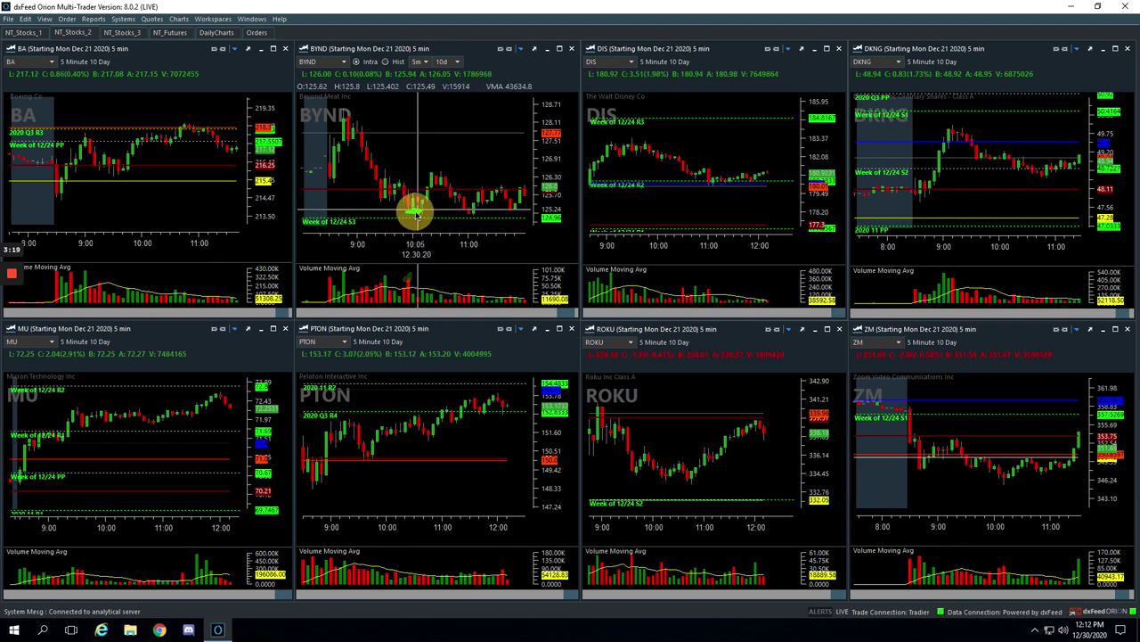
pyautogui.moveTo(416, 214); pyautogui.dragTo(430, 180)
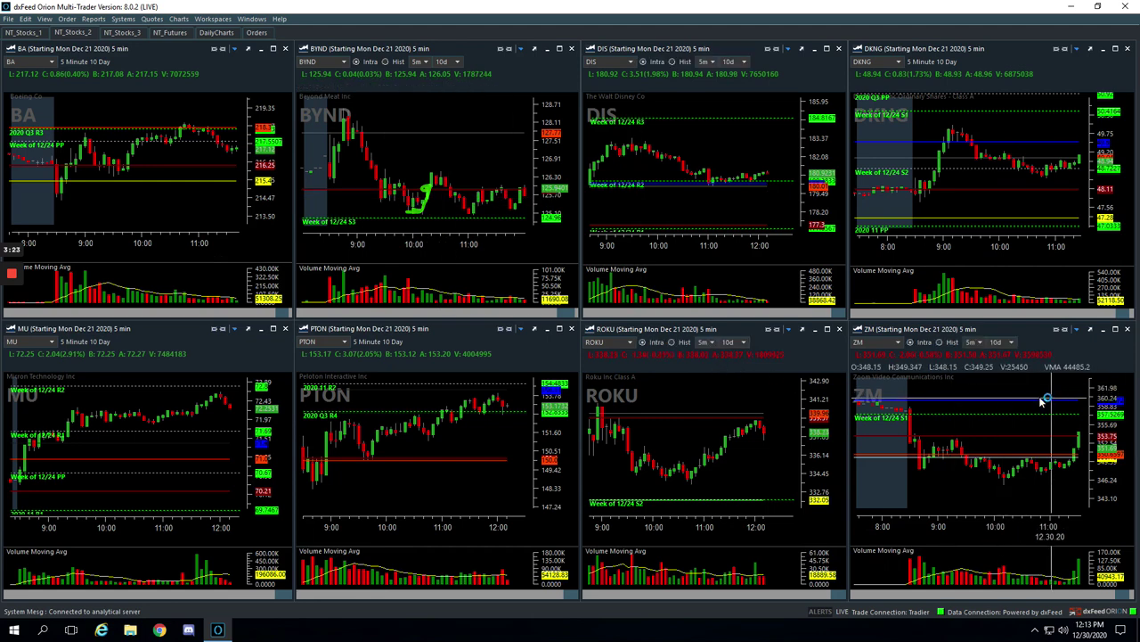
# - On NT_Stocks_1, pan TSLA back to the 8:00 session and mark its rally from around 8:30
pyautogui.click(34, 33)
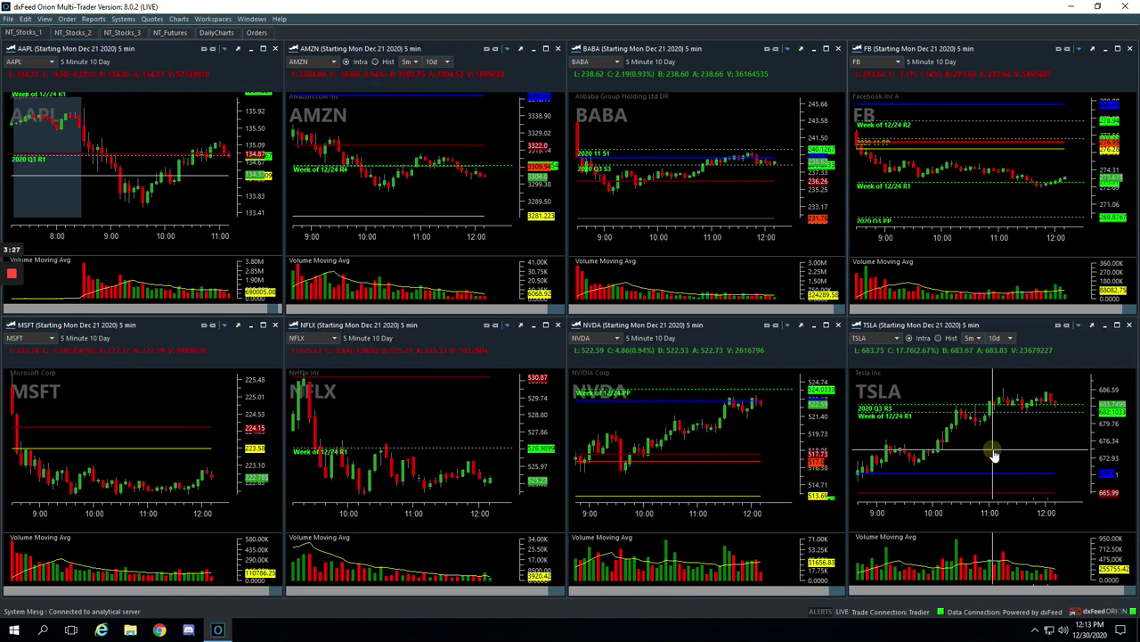
pyautogui.moveTo(995, 455); pyautogui.dragTo(1082, 434)
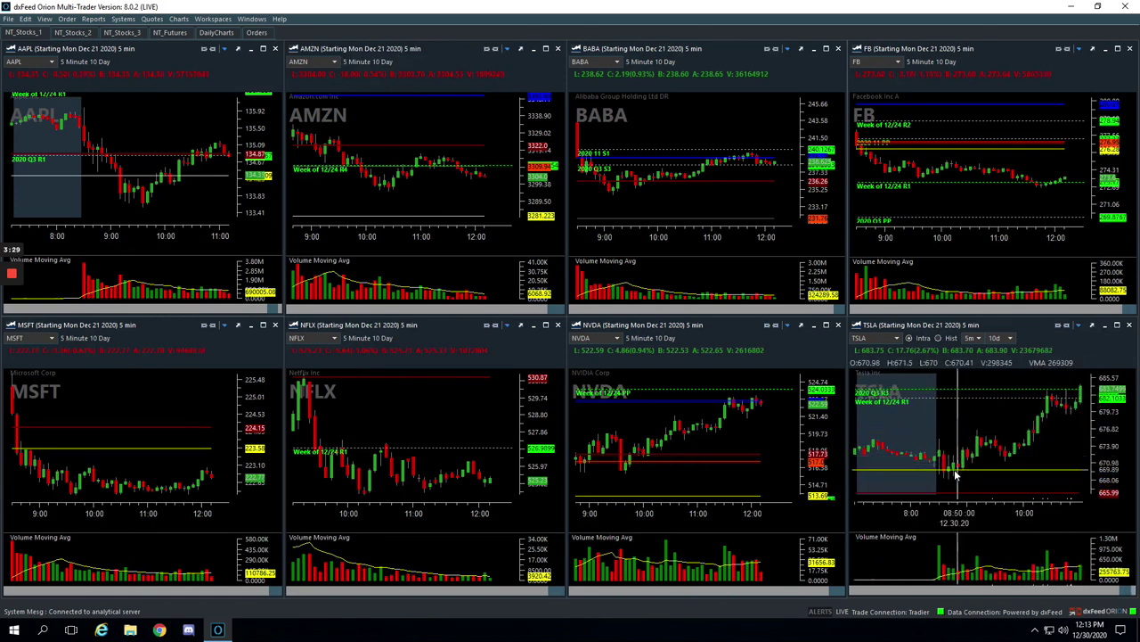
pyautogui.moveTo(936, 447)
pyautogui.mouseDown()
pyautogui.moveTo(950, 472)
pyautogui.moveTo(975, 445)
pyautogui.moveTo(998, 444)
pyautogui.moveTo(1020, 406)
pyautogui.mouseUp()
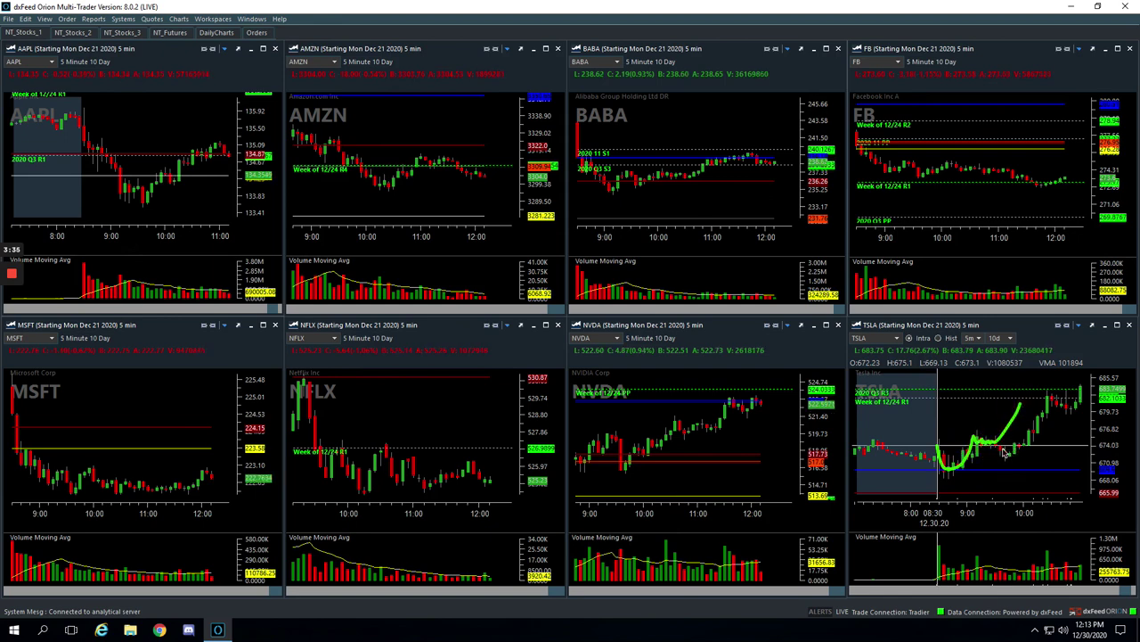
pyautogui.moveTo(994, 446)
pyautogui.mouseDown()
pyautogui.moveTo(1005, 458)
pyautogui.moveTo(1055, 392)
pyautogui.mouseUp()
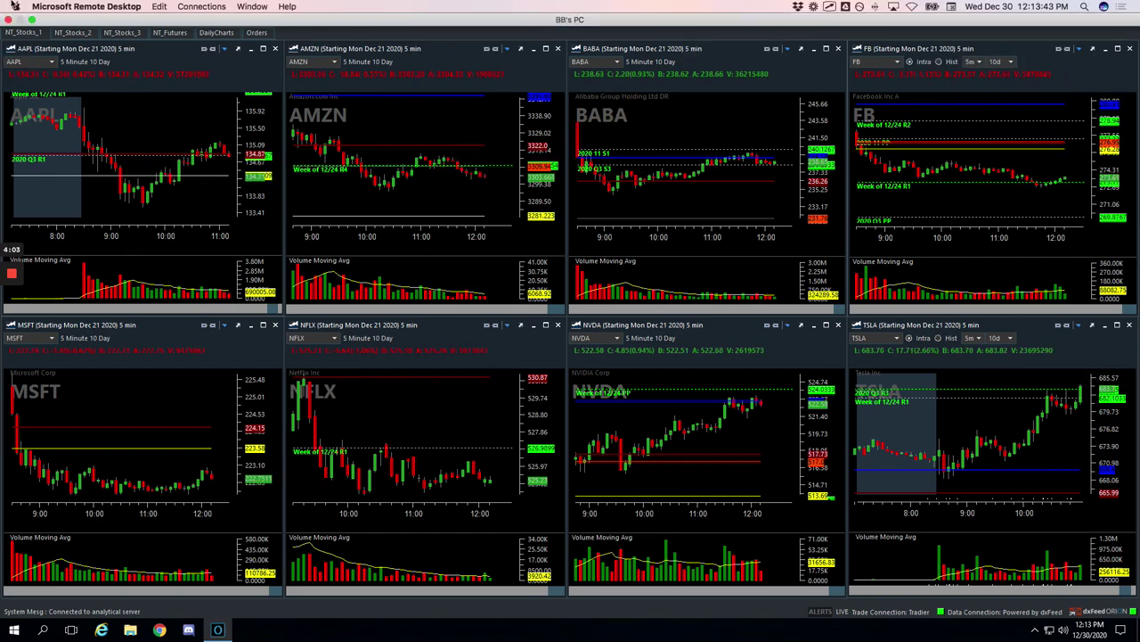
# - Leave Remote Desktop full screen and bring the Week of 12/28/20 tracker sheet forward, scrolled to the top
pyautogui.click(31, 19)
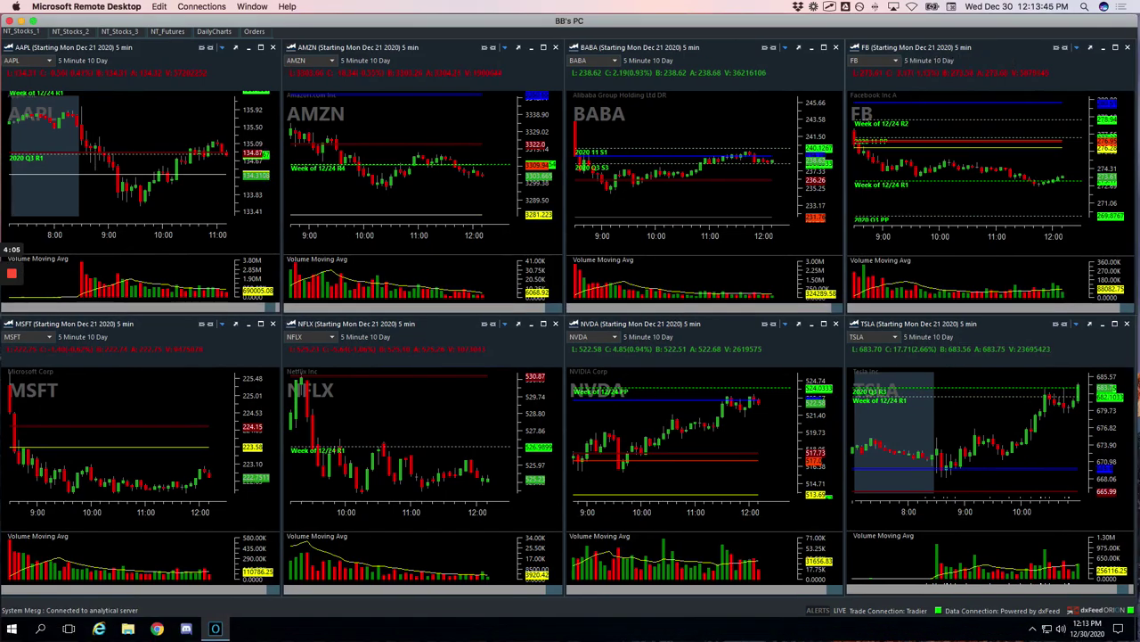
pyautogui.press('super+Tab')
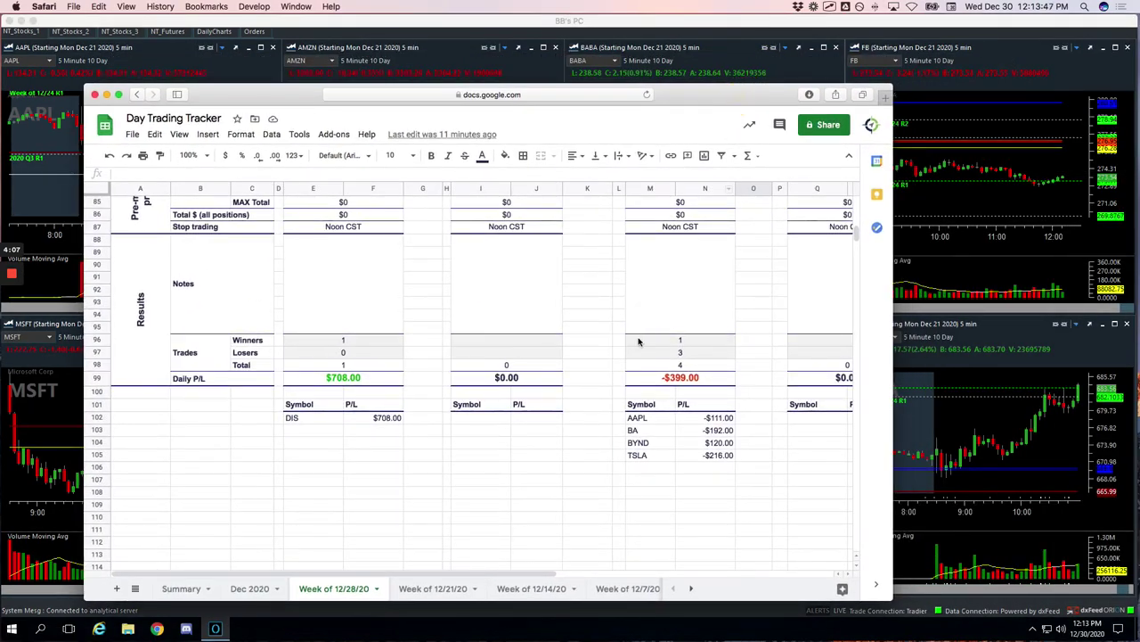
pyautogui.scroll(15, 629, 353)
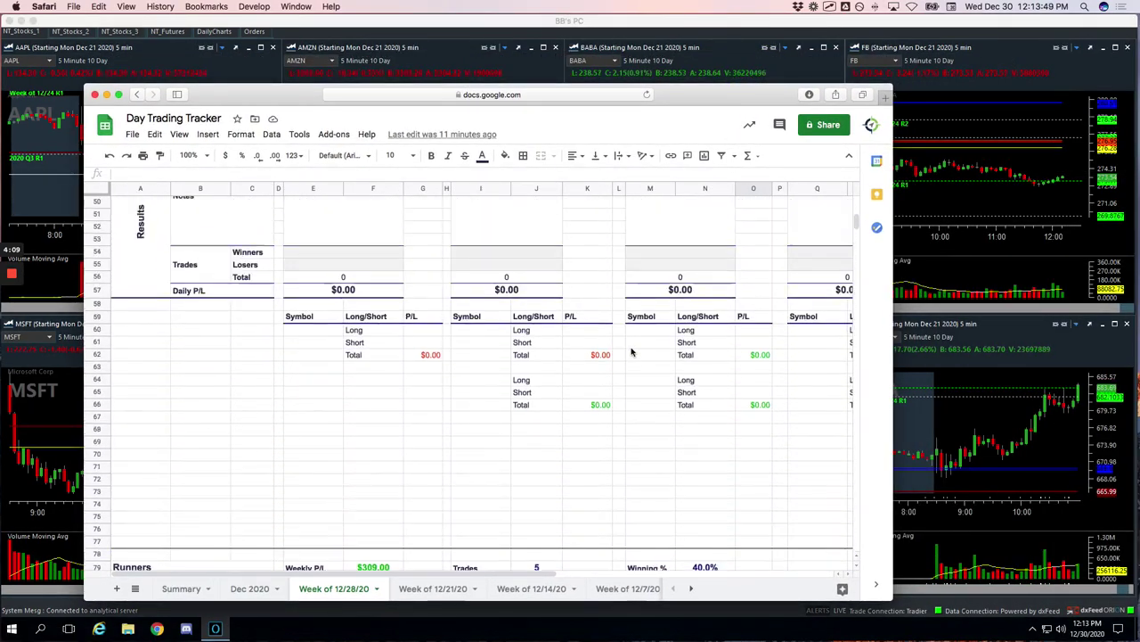
pyautogui.scroll(5, 632, 351)
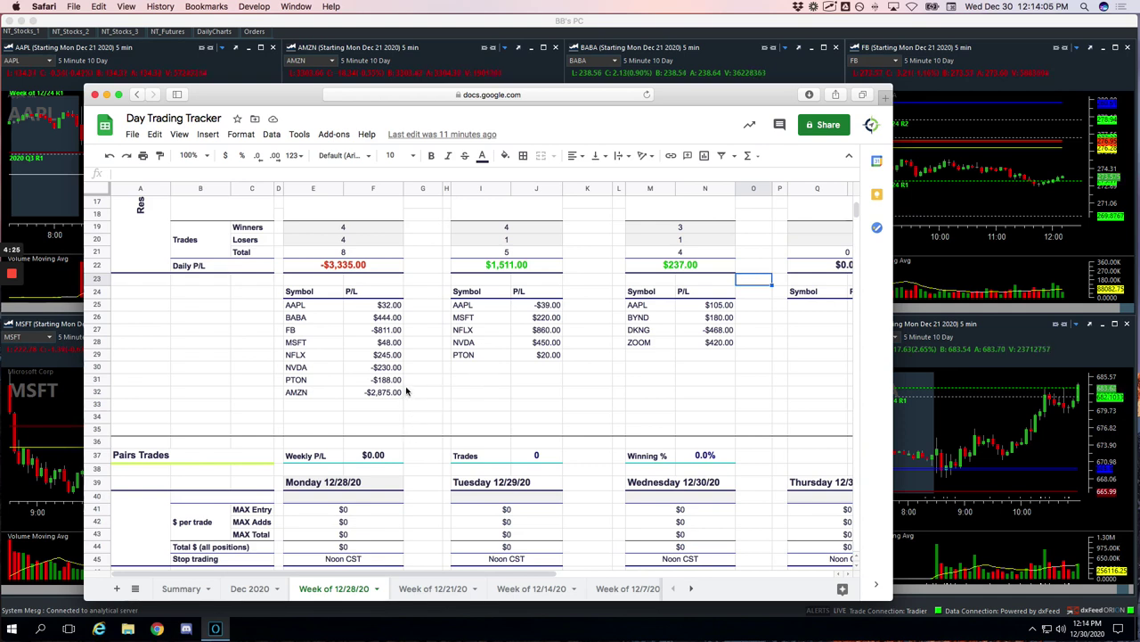
# - Circle and tick the AMZN -$2,875.00 and FB losing trades
pyautogui.moveTo(405, 388)
pyautogui.mouseDown()
pyautogui.moveTo(300, 387)
pyautogui.moveTo(357, 403)
pyautogui.moveTo(410, 398)
pyautogui.mouseUp()
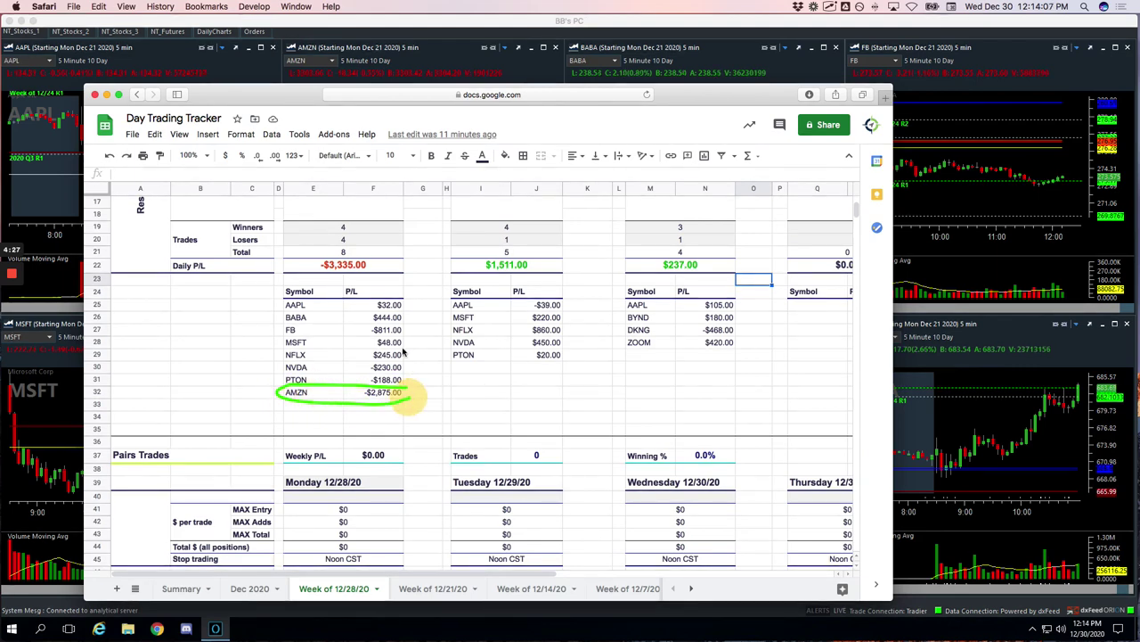
pyautogui.moveTo(403, 326)
pyautogui.mouseDown()
pyautogui.moveTo(274, 333)
pyautogui.moveTo(407, 331)
pyautogui.mouseUp()
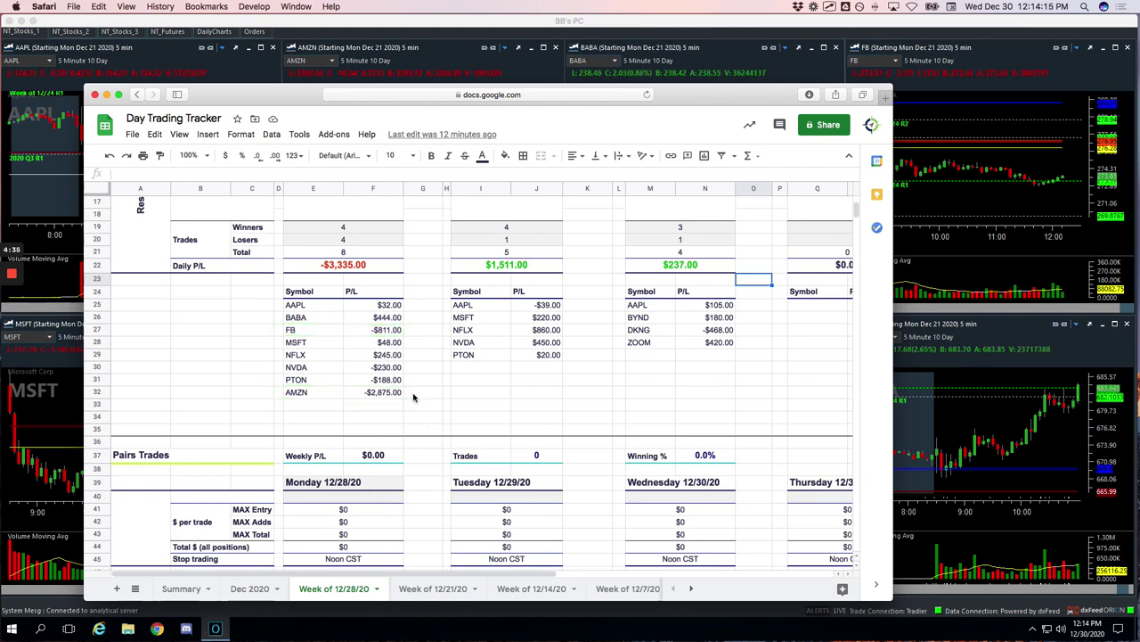
pyautogui.moveTo(408, 391); pyautogui.dragTo(424, 385)
pyautogui.moveTo(405, 326); pyautogui.dragTo(420, 321)
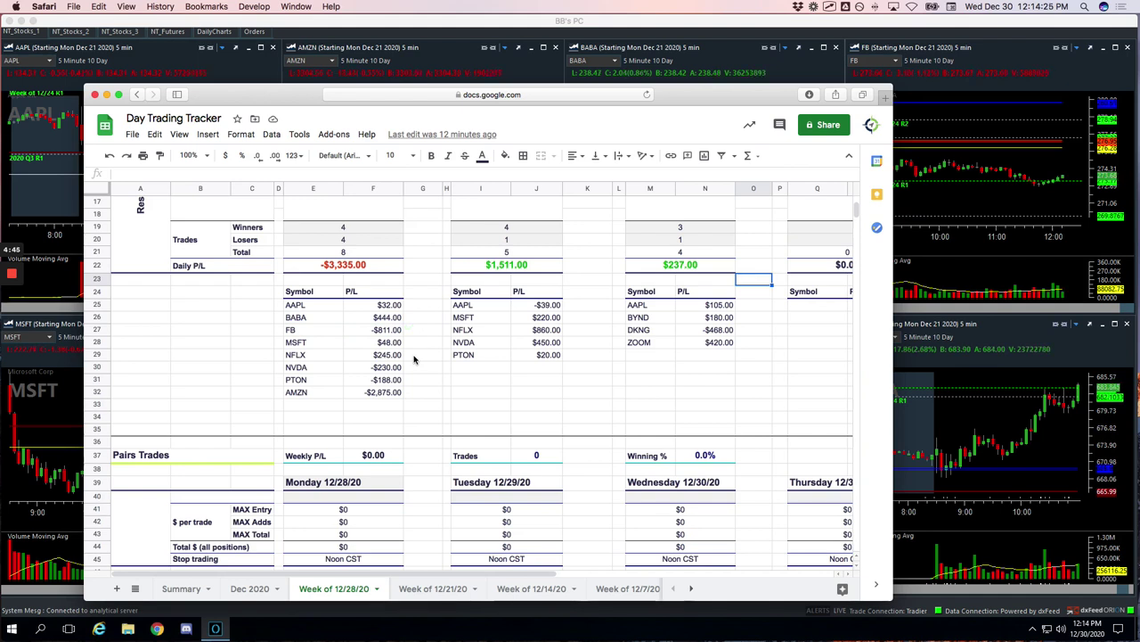
# - On the Summary sheet, inspect the winning percentage formula in J6
pyautogui.click(181, 589)
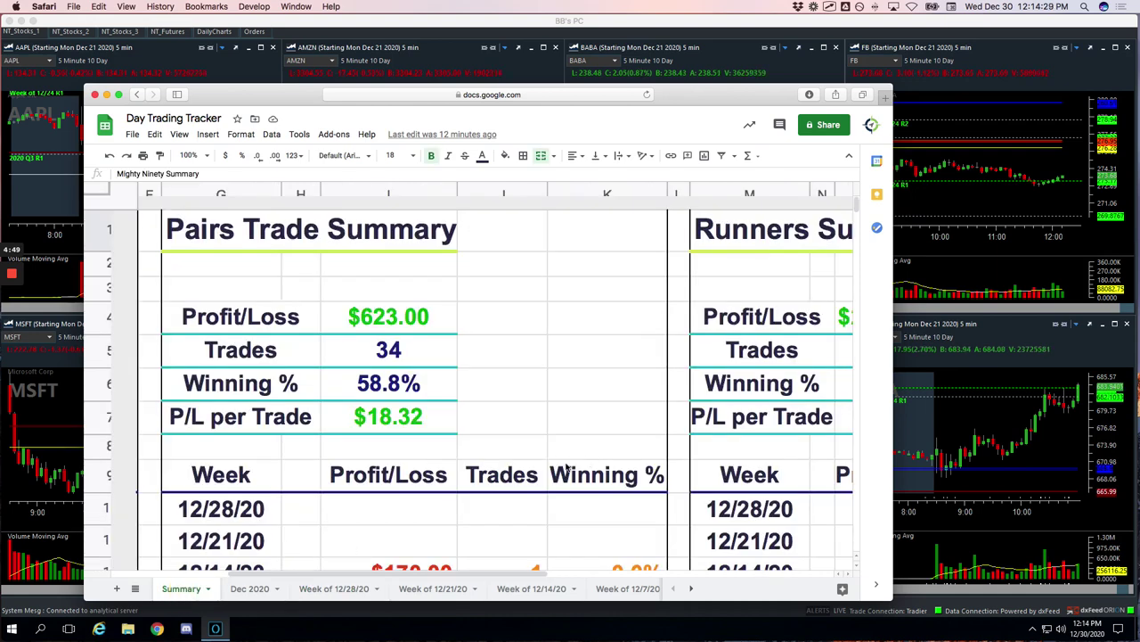
pyautogui.doubleClick(529, 395)
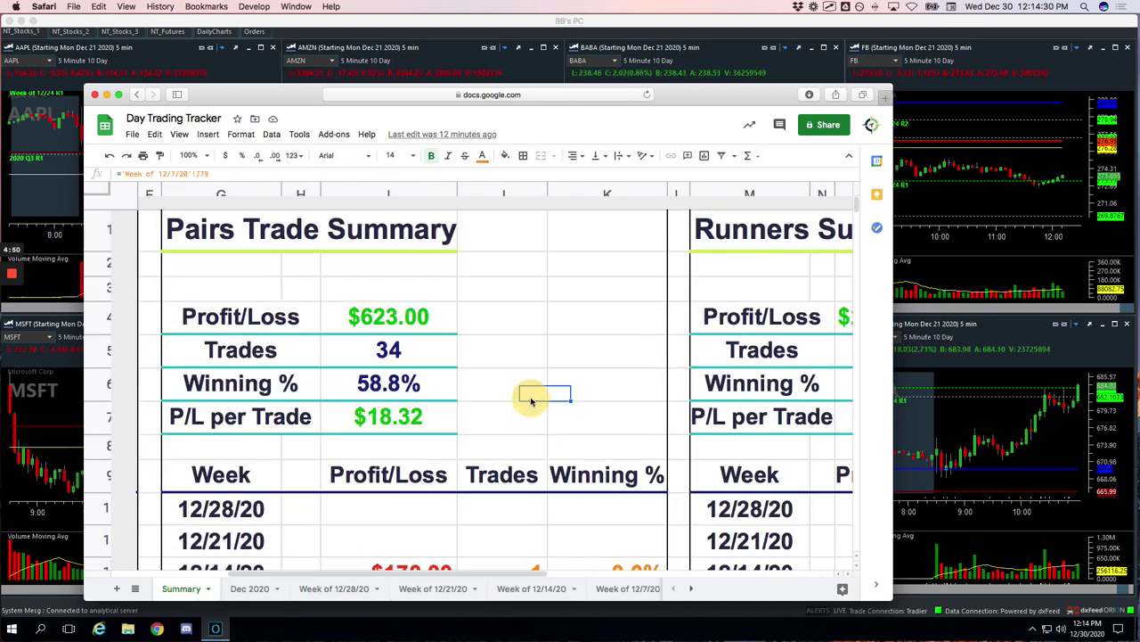
pyautogui.click(521, 510)
pyautogui.click(253, 590)
pyautogui.click(196, 590)
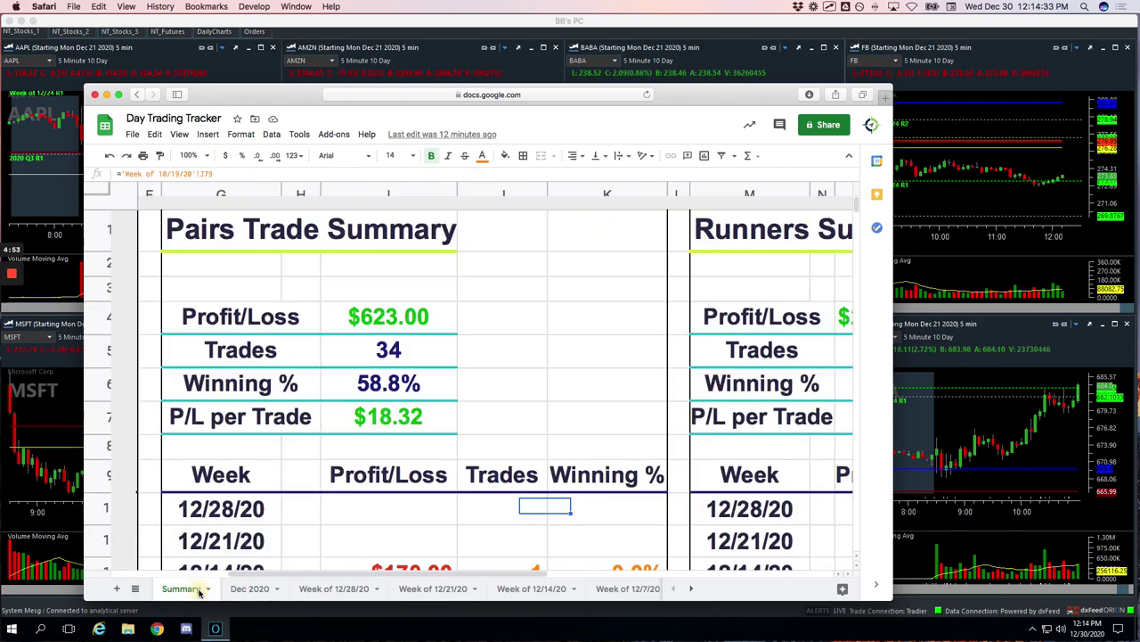
# - Scroll the Summary sheet and make the browser fill the screen
pyautogui.hscroll(2, 452, 259)
pyautogui.scroll(-1, 452, 259)
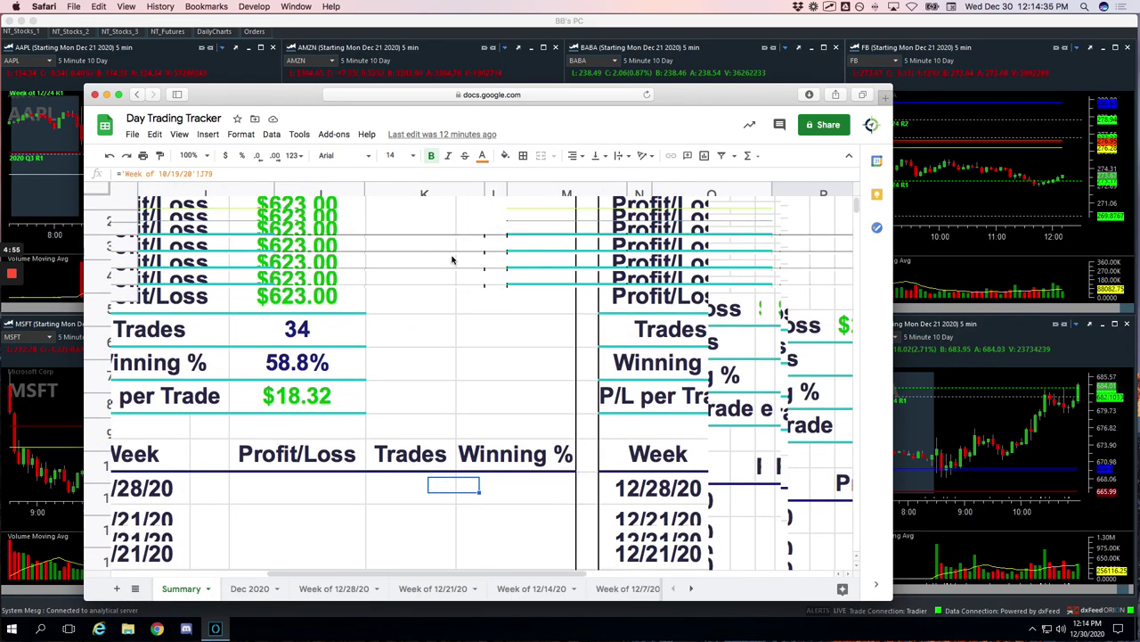
pyautogui.click(119, 94)
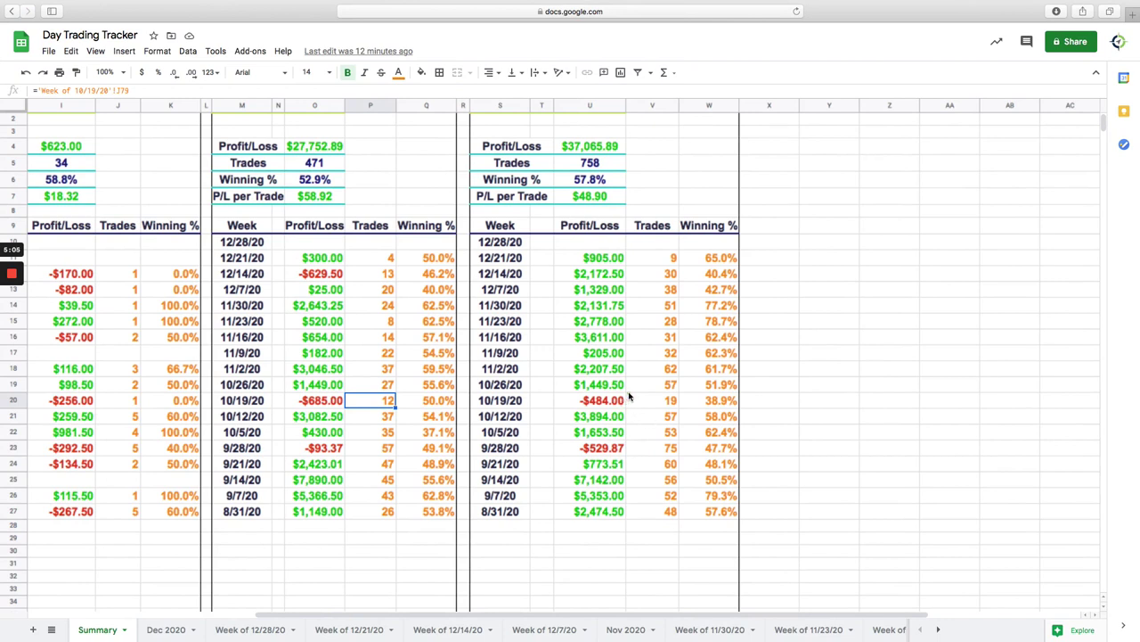
# - Circle the -$484.00 losing week and bracket the winning weeks from $1,449.50 to $905.00
pyautogui.moveTo(629, 397)
pyautogui.mouseDown()
pyautogui.moveTo(563, 403)
pyautogui.moveTo(629, 402)
pyautogui.mouseUp()
pyautogui.moveTo(576, 395)
pyautogui.mouseDown()
pyautogui.moveTo(599, 409)
pyautogui.moveTo(627, 398)
pyautogui.mouseUp()
pyautogui.moveTo(631, 385)
pyautogui.mouseDown()
pyautogui.moveTo(640, 256)
pyautogui.moveTo(630, 258)
pyautogui.mouseUp()
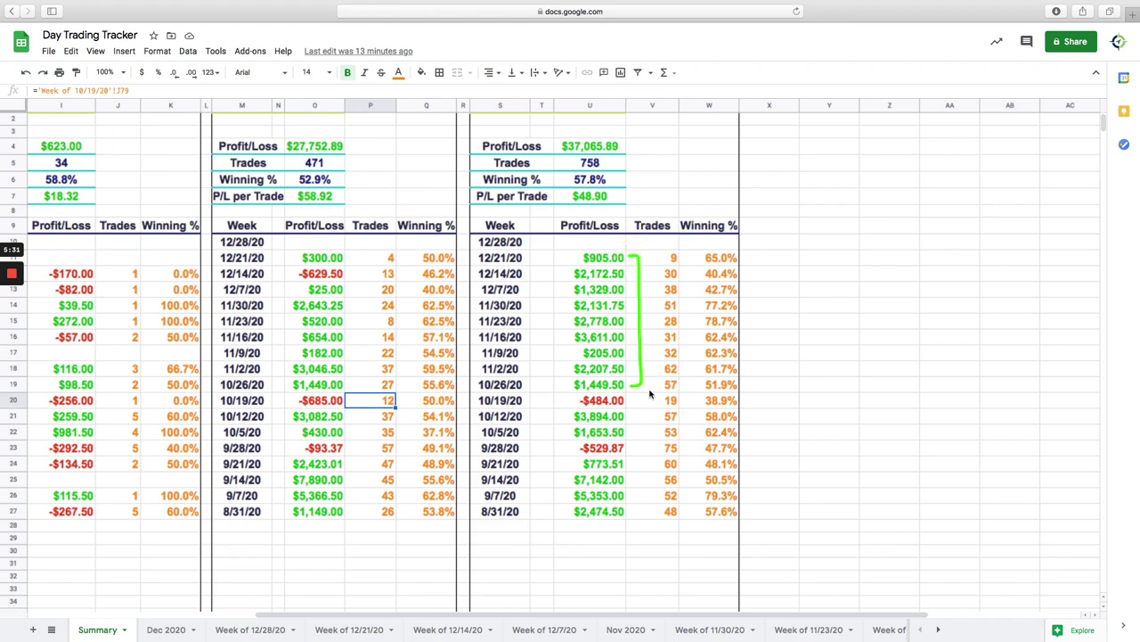